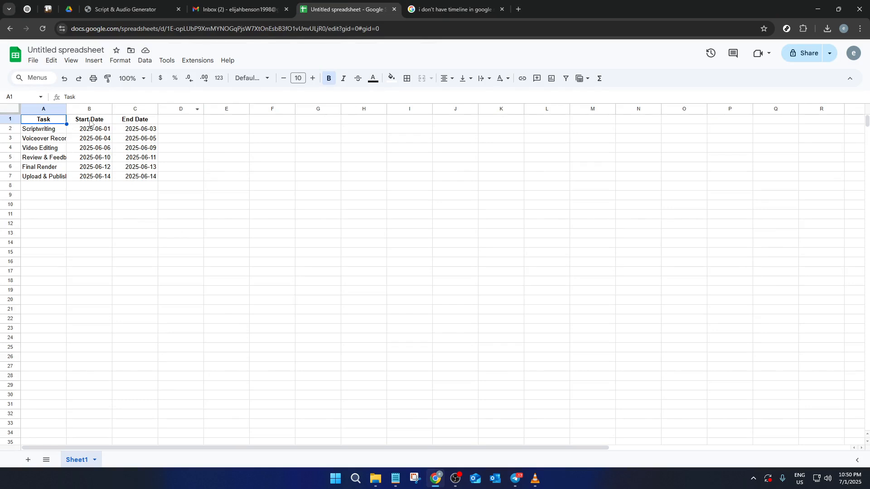
left_click(93, 61)
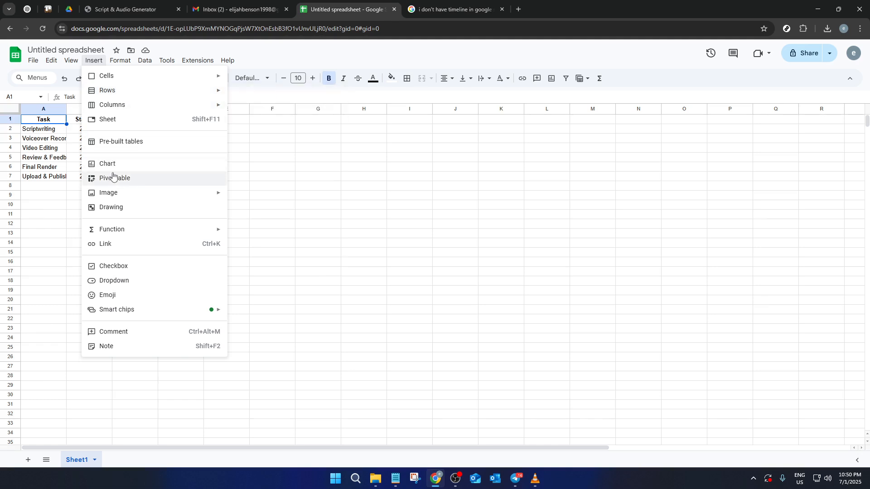
left_click(65, 132)
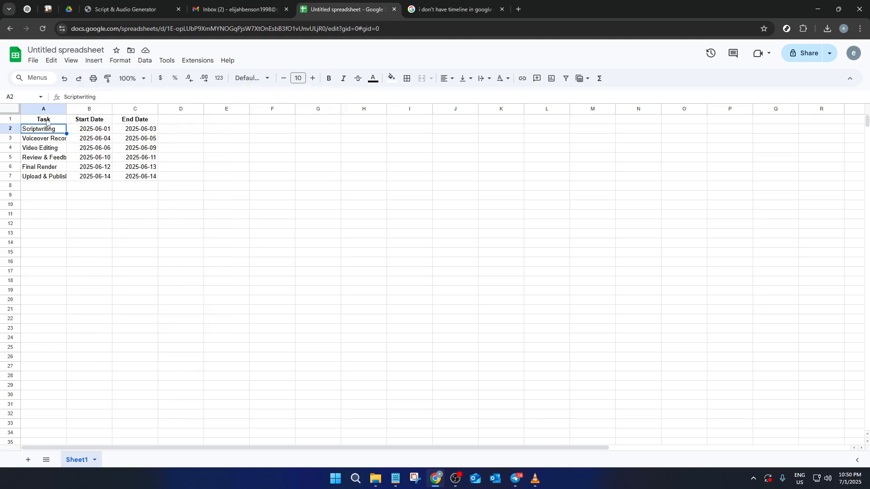
left_click_drag(46, 122, 146, 179)
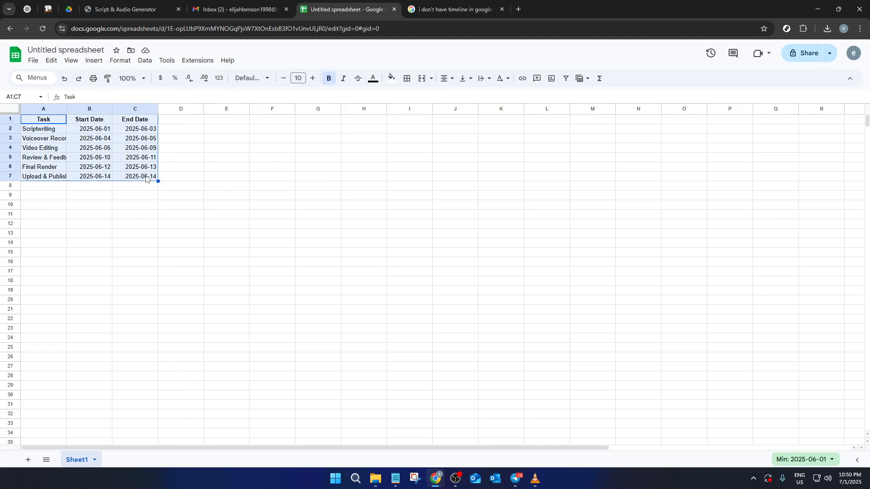
left_click(93, 60)
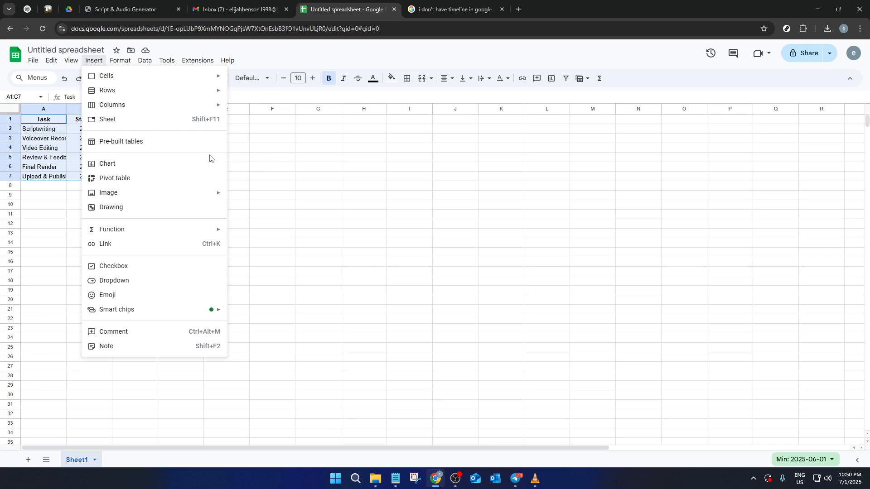
left_click(235, 151)
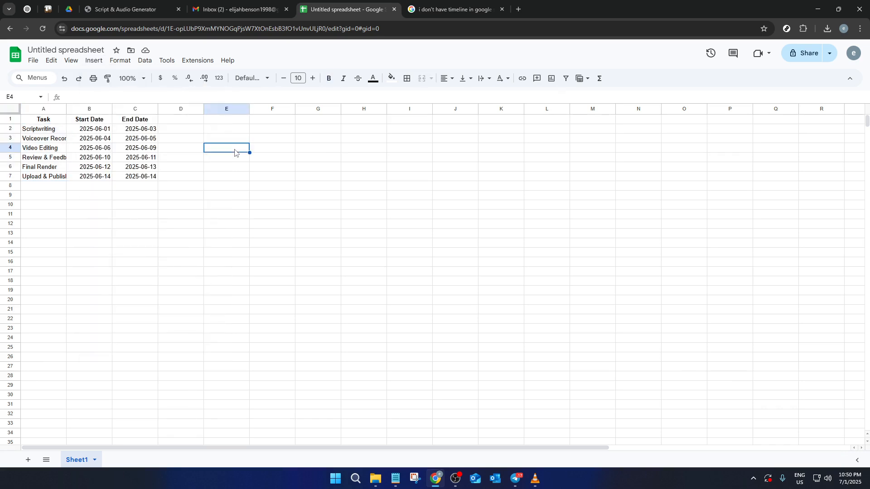
left_click(94, 62)
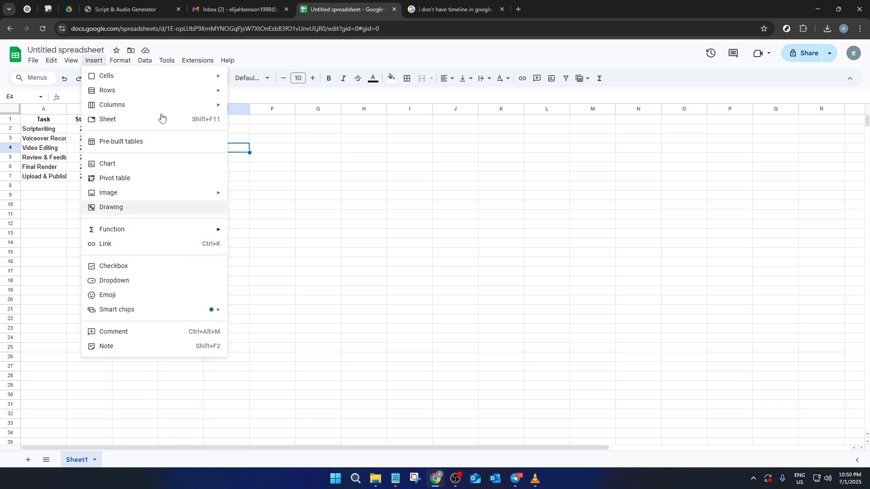
left_click(252, 178)
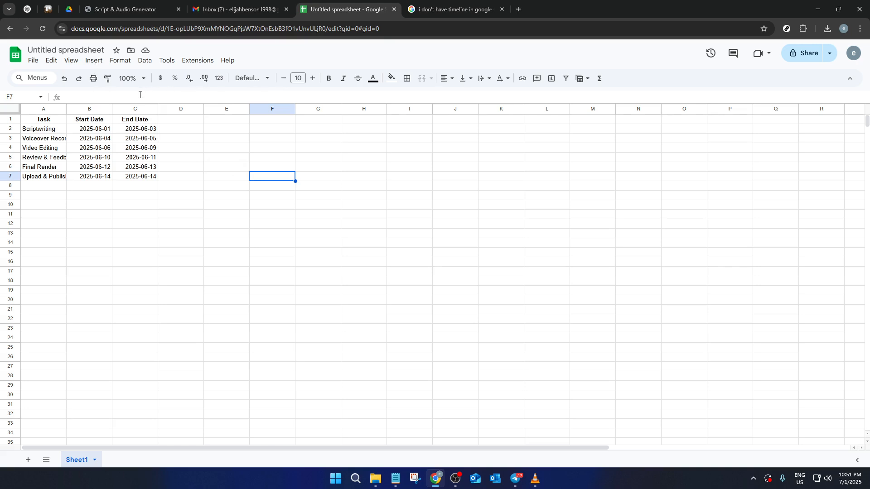
Step: Insert a drawing with horizontal guides at about 1, 1.9, 3.1, 4.2 and 5.6 and a vertical guide at about 1.4, and save it
left_click(96, 60)
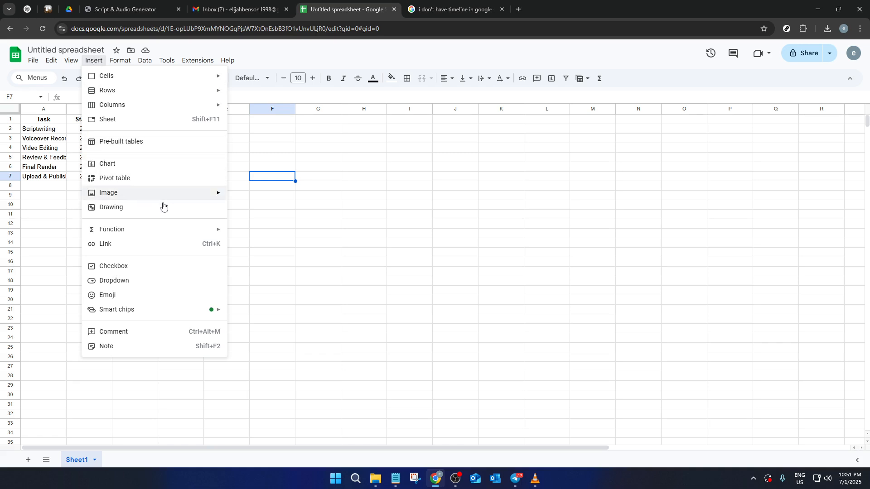
left_click(144, 207)
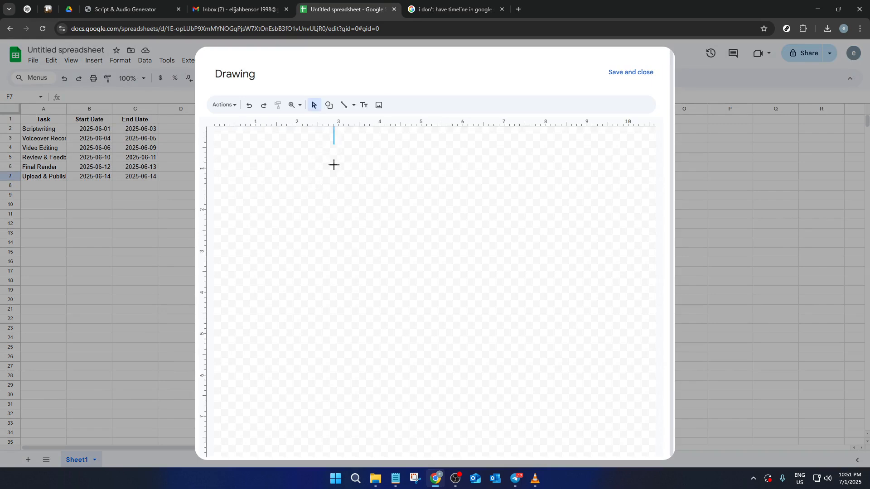
left_click_drag(340, 125, 338, 168)
left_click_drag(347, 125, 348, 205)
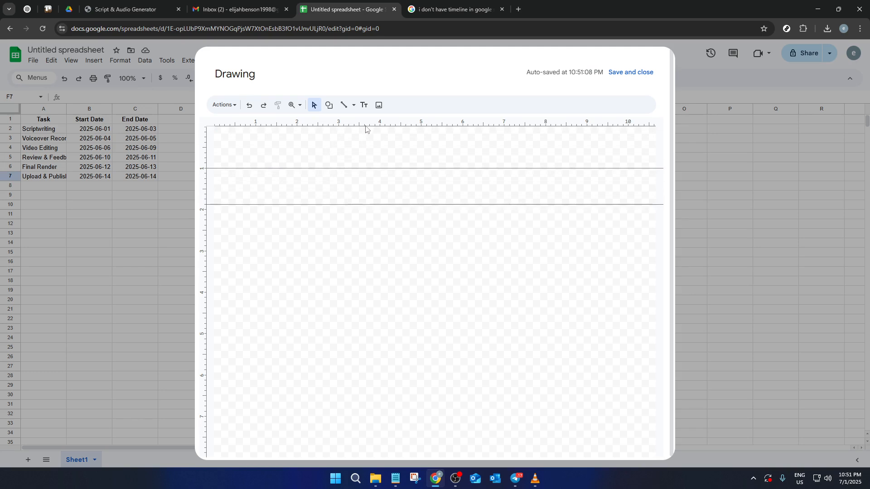
left_click_drag(366, 128, 363, 256)
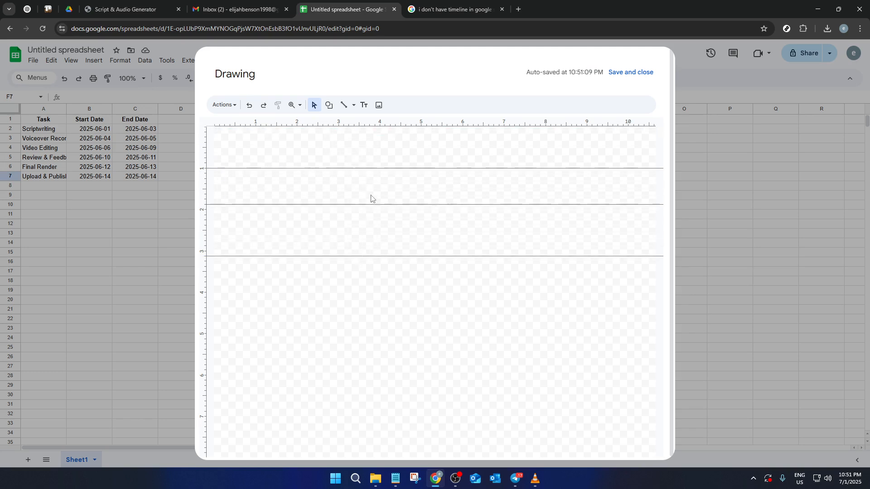
left_click_drag(382, 124, 381, 302)
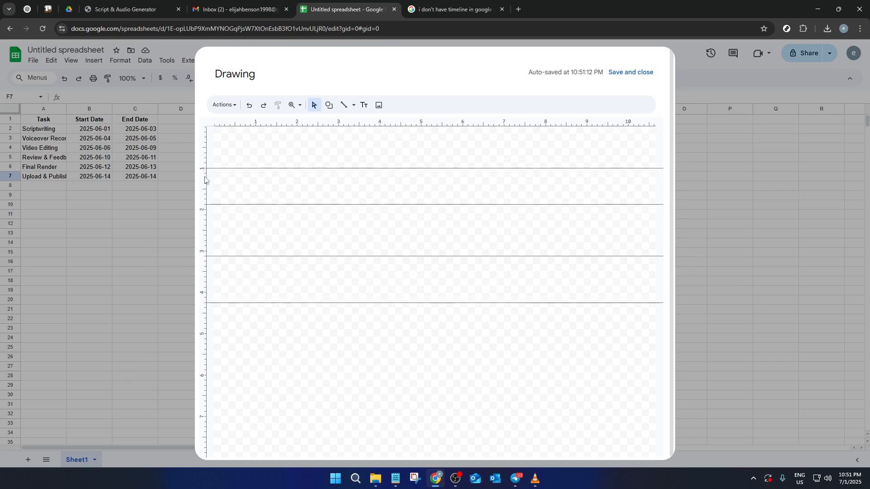
left_click_drag(204, 179, 274, 183)
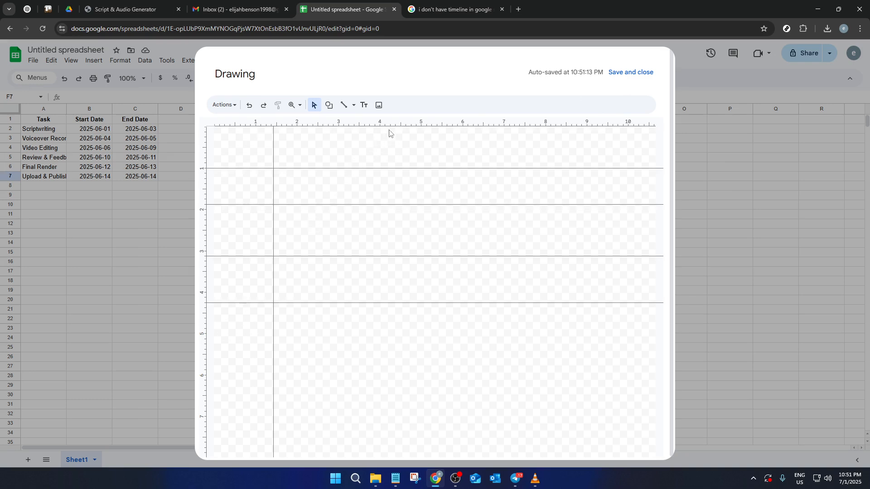
left_click_drag(392, 129, 399, 364)
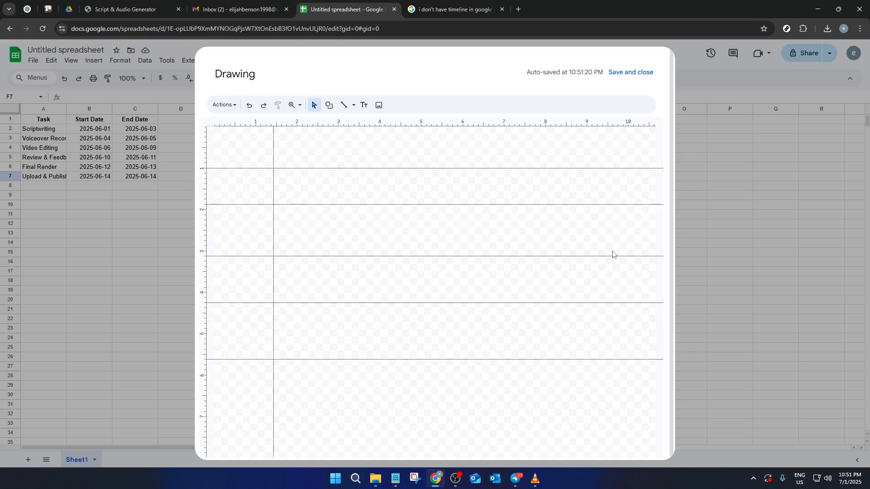
left_click(639, 76)
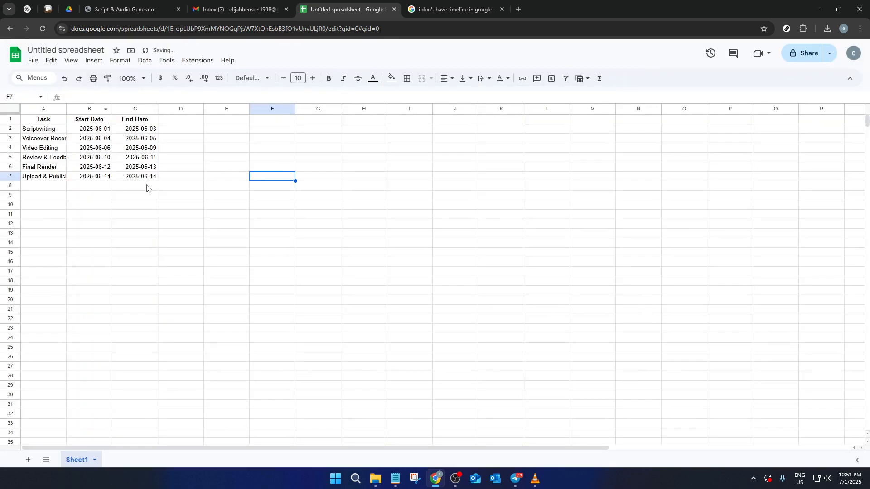
Step: Insert a chart from the task table with its start and end dates in A1:C7
left_click_drag(149, 180, 43, 118)
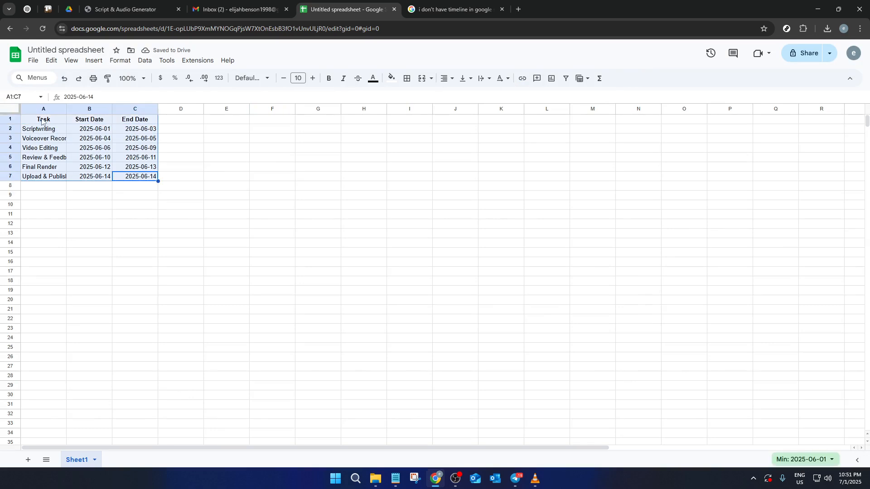
left_click(93, 60)
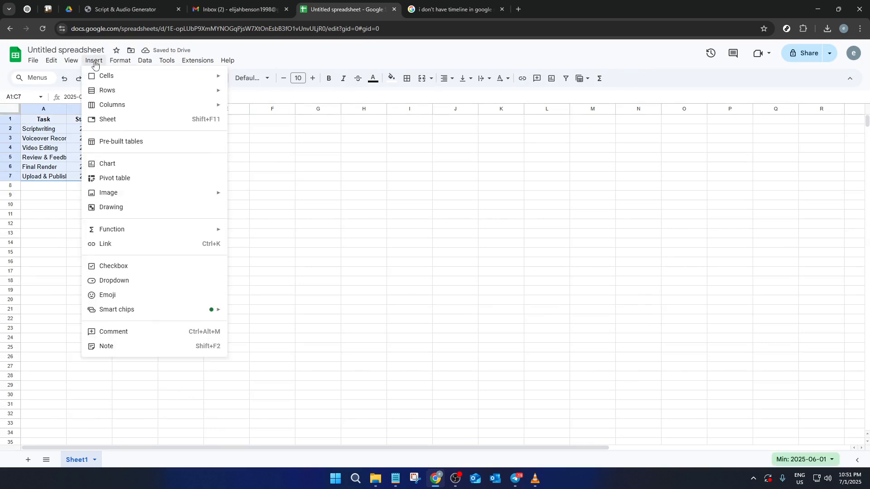
mouse_move(120, 62)
mouse_move(94, 60)
key("Escape")
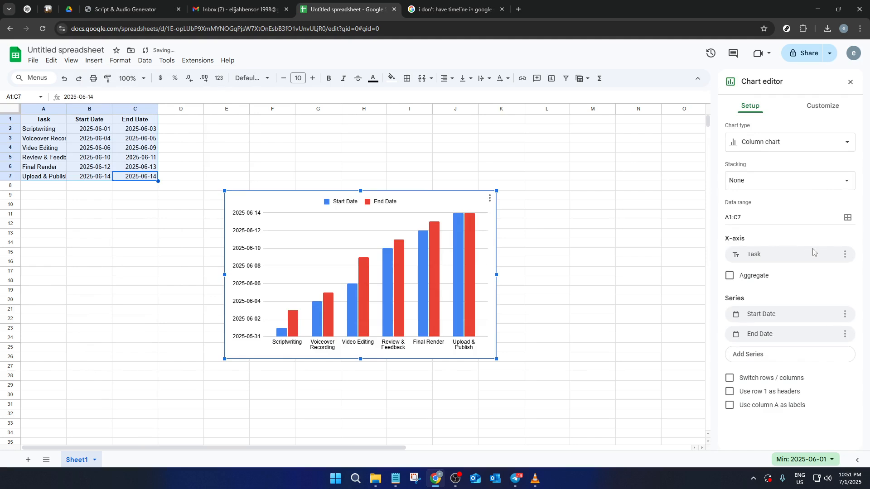
Step: Try the 100% stacked bar and stacked column types on the task chart
left_click(825, 143)
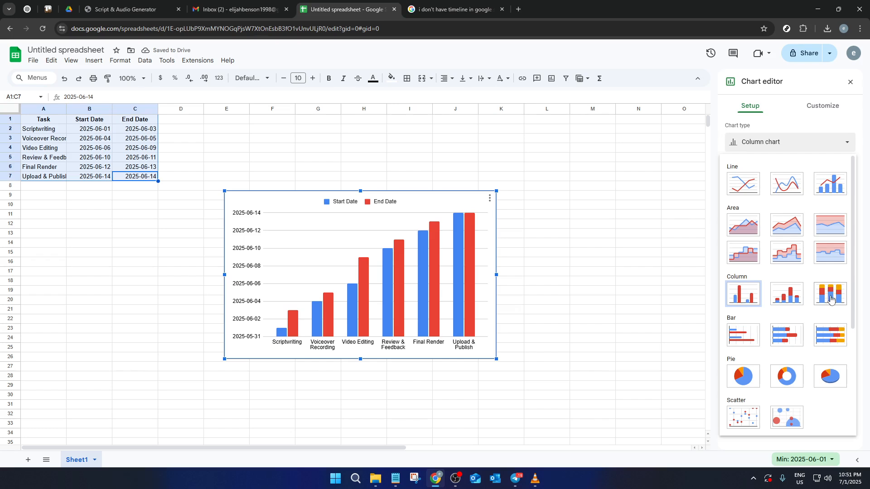
left_click(837, 339)
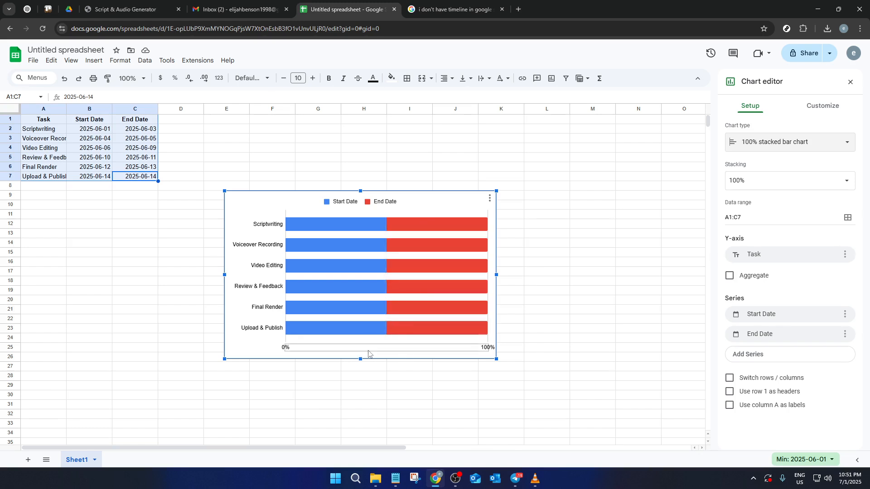
left_click(794, 147)
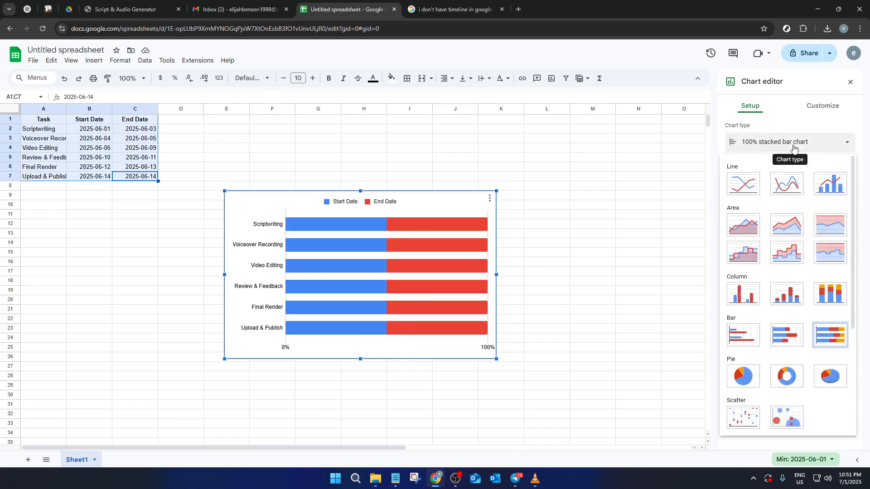
left_click(788, 295)
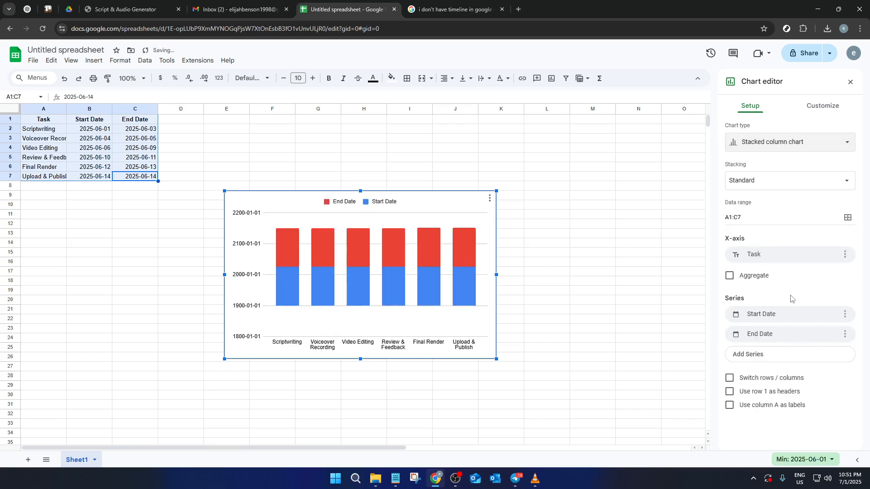
Step: Change the task chart's type to Stacked bar chart
left_click(795, 136)
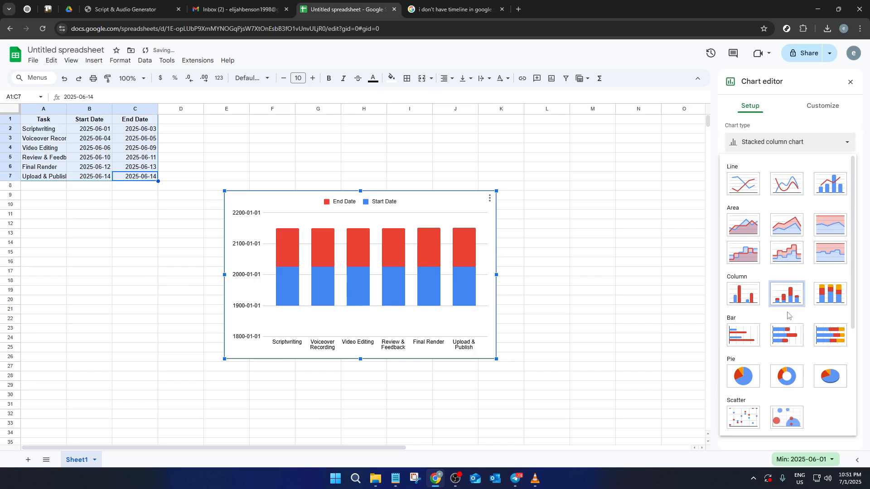
left_click(789, 336)
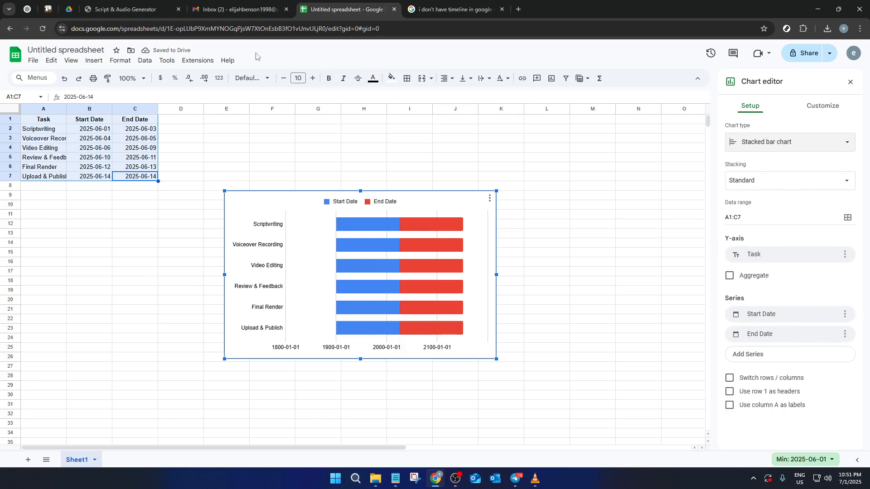
Step: Open the add-on marketplace and search it for the suggested Office Timeline app
left_click(199, 60)
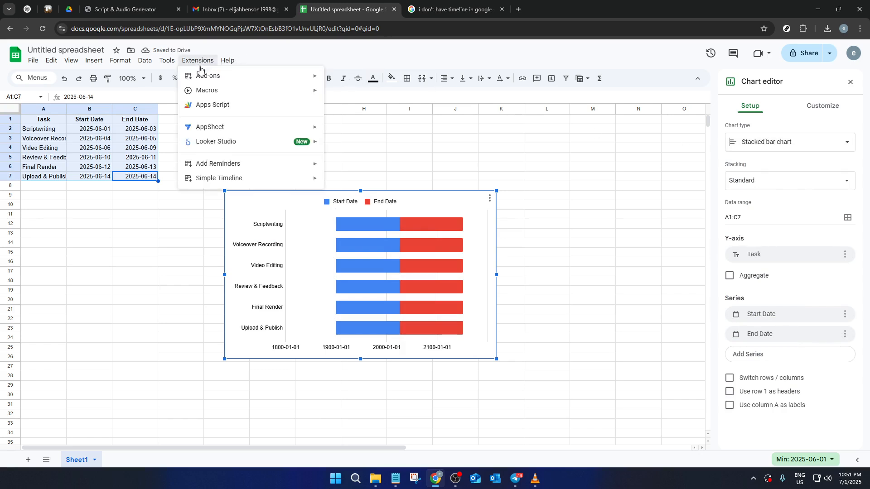
mouse_move(231, 78)
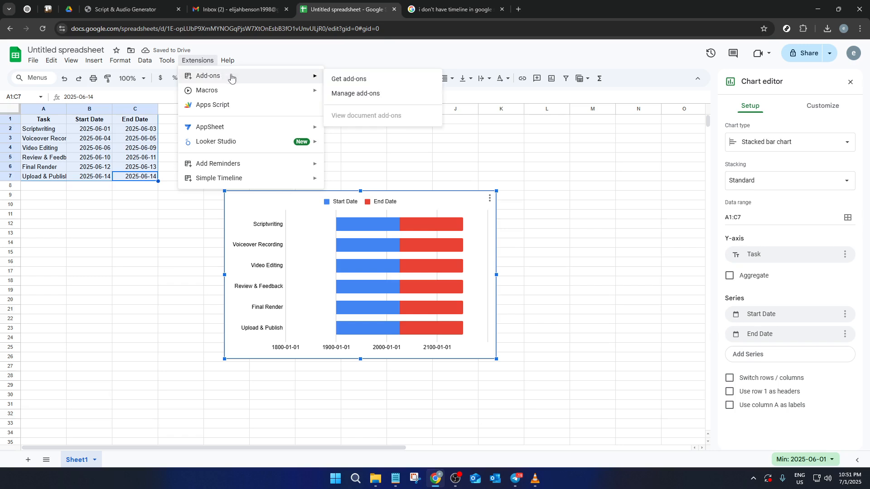
left_click(355, 80)
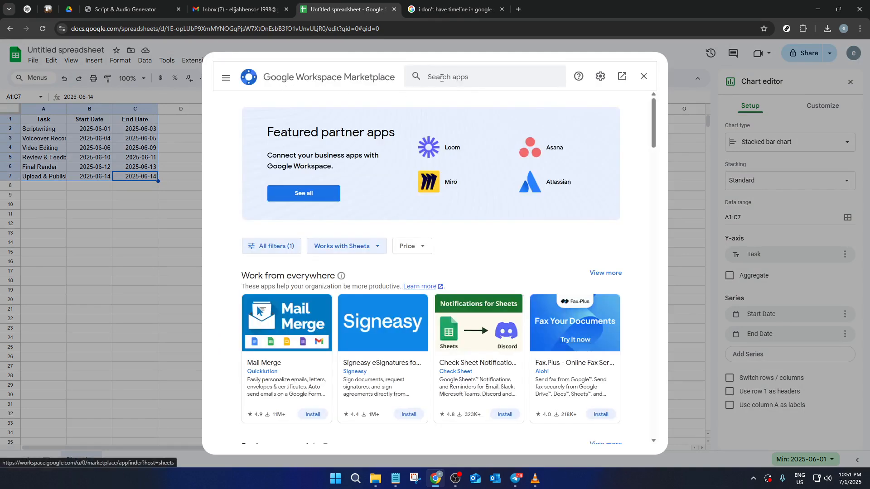
left_click(443, 77)
type("timeline")
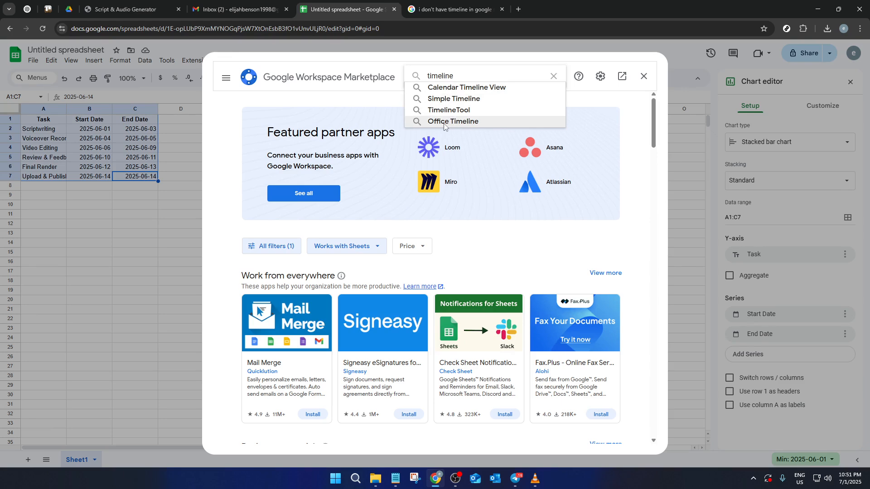
left_click(419, 123)
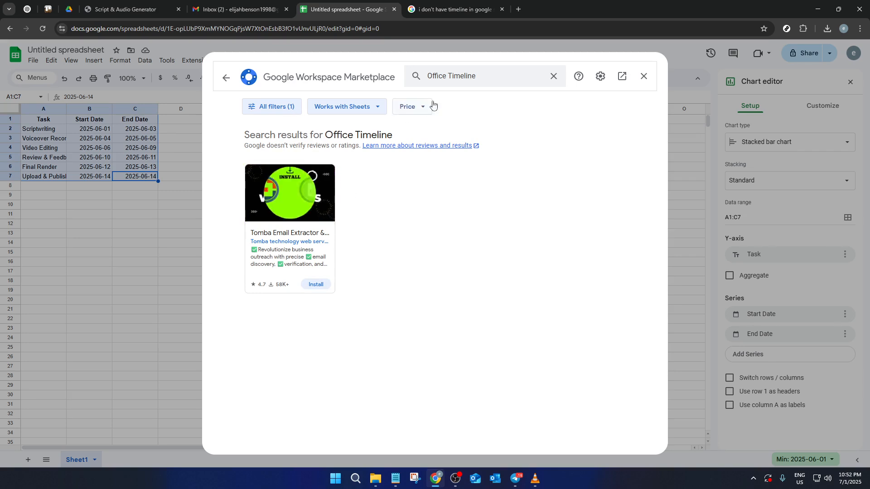
Step: Replace the marketplace search with "timeline" and search for the suggested Simple Timeline app
left_click(477, 74)
left_click_drag(482, 74, 414, 74)
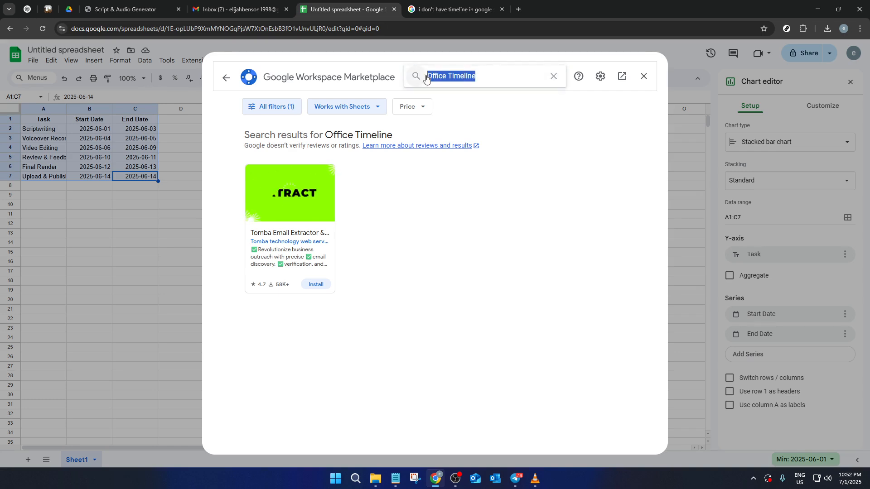
type("tim")
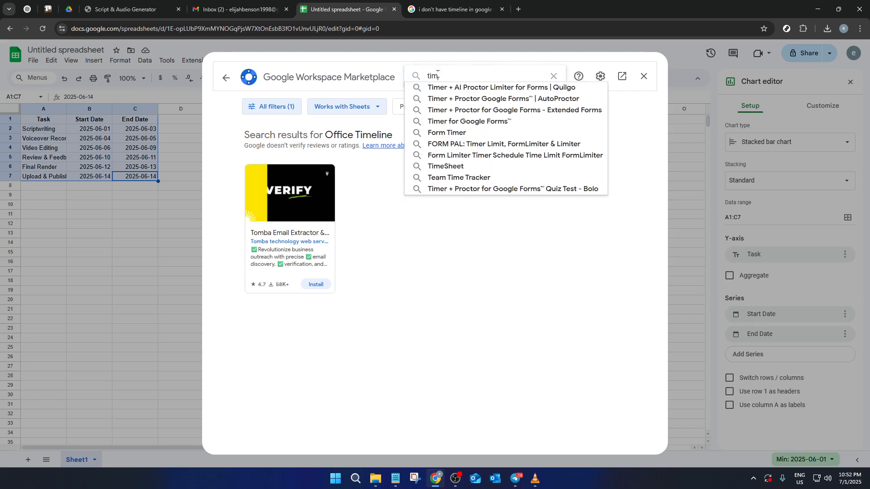
type("eline")
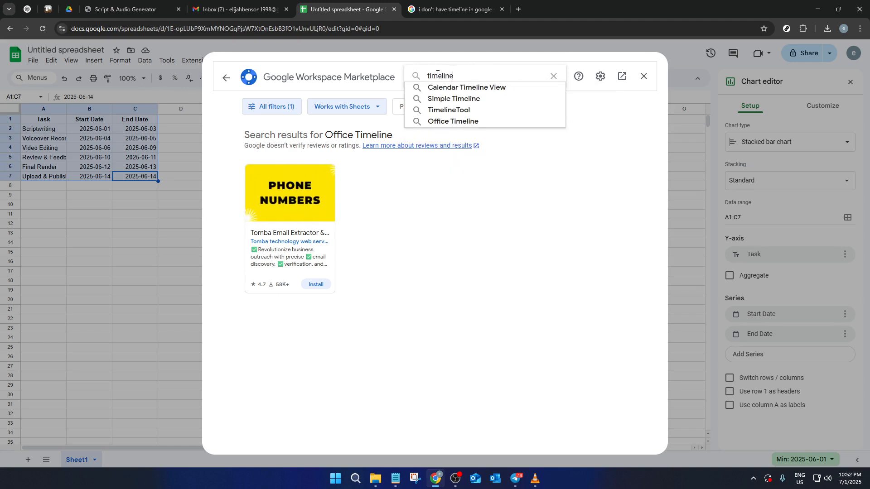
left_click(469, 103)
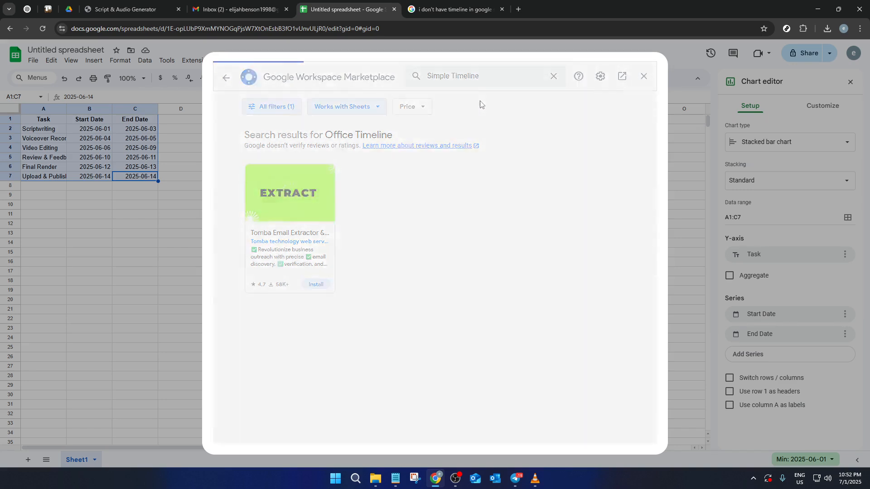